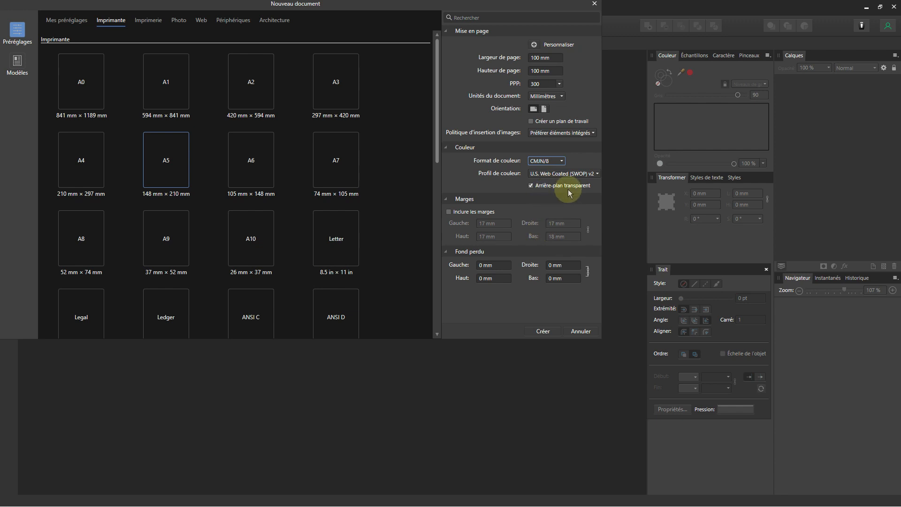
# Step: Create the 100 × 100 mm document with a transparent background and draw a rectangle covering the whole page
pyautogui.click(531, 185)
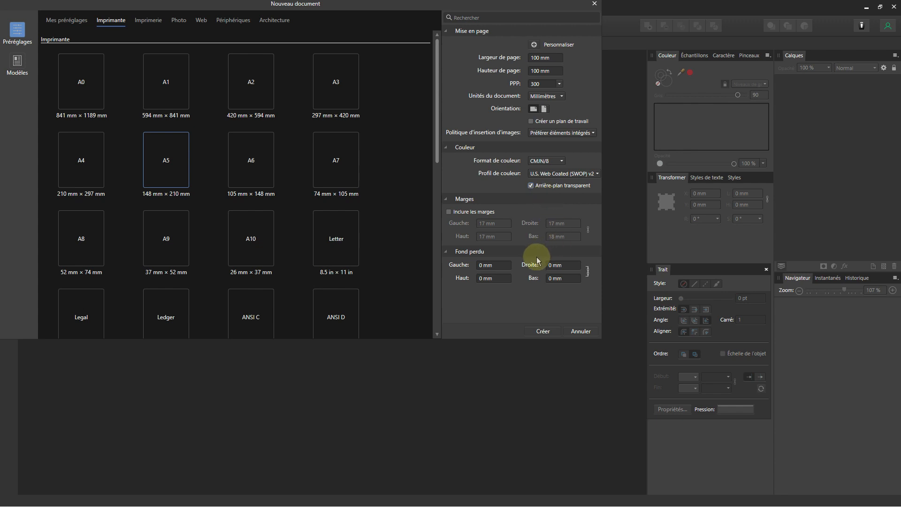
pyautogui.click(539, 331)
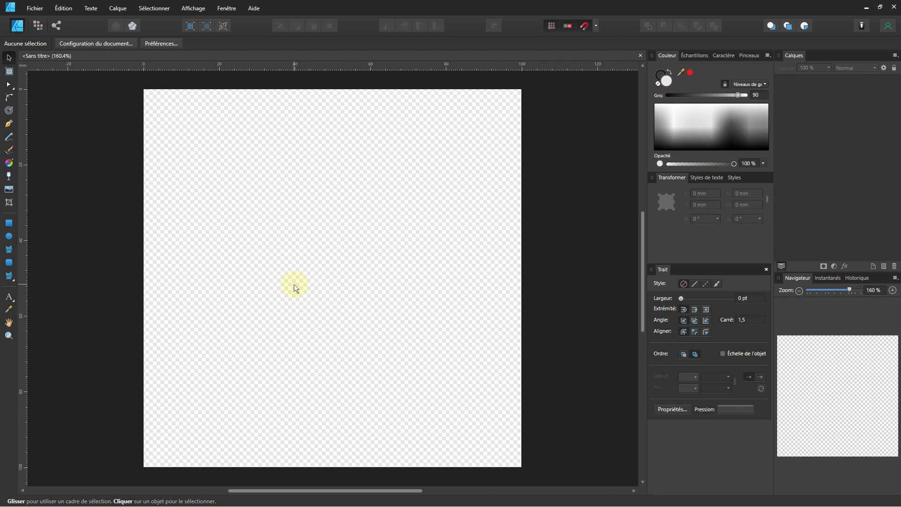
pyautogui.click(8, 223)
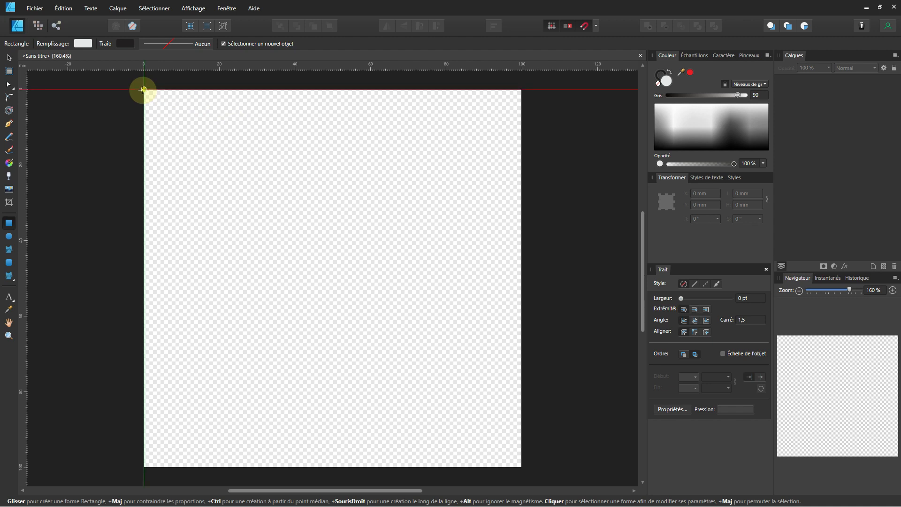
pyautogui.moveTo(144, 90); pyautogui.dragTo(522, 468)
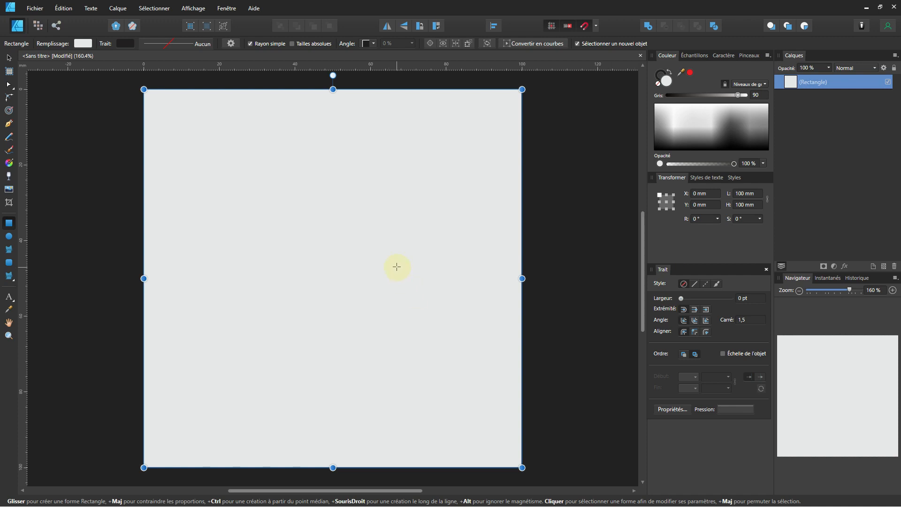
# Step: Fill the page-sized rectangle with pale green #B8DCD0 and deselect it
pyautogui.doubleClick(666, 80)
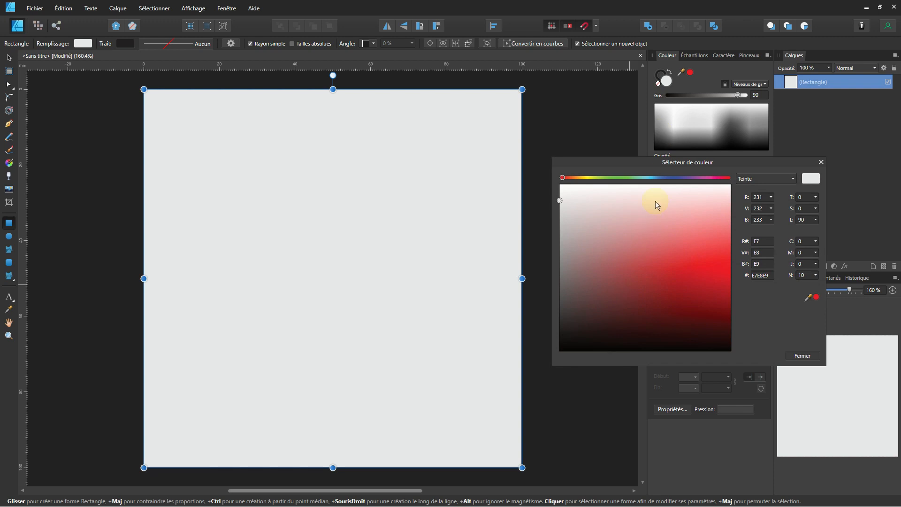
pyautogui.moveTo(635, 226); pyautogui.dragTo(619, 219)
pyautogui.moveTo(639, 180)
pyautogui.mouseDown()
pyautogui.moveTo(647, 179)
pyautogui.moveTo(636, 177)
pyautogui.mouseUp()
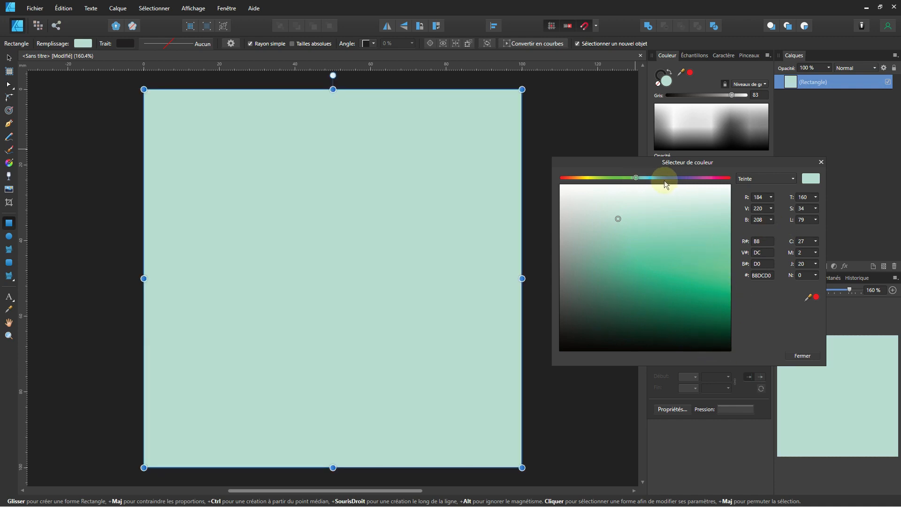
pyautogui.click(800, 356)
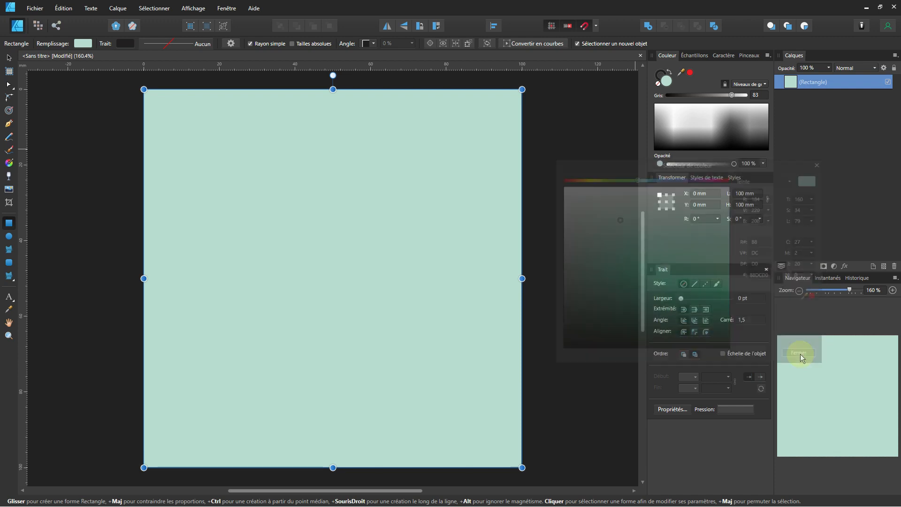
pyautogui.click(9, 57)
pyautogui.click(63, 221)
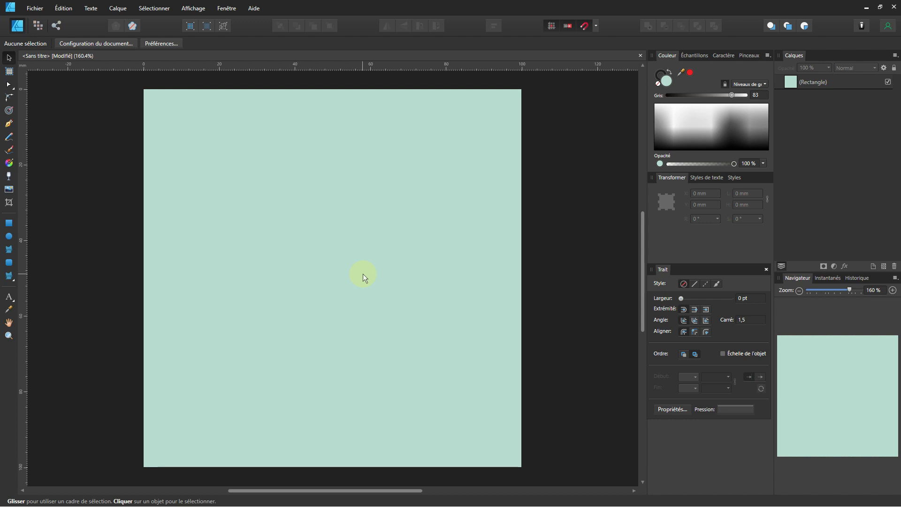
# Step: Show the color swatches, display the Contenus asset library beside the page, and enlarge it to fit the whole WooW POD set
pyautogui.click(722, 57)
pyautogui.click(701, 58)
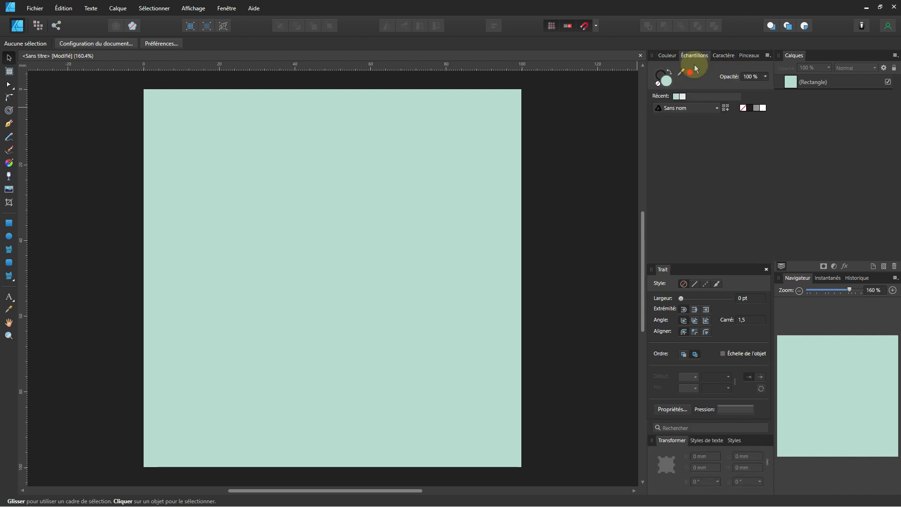
pyautogui.click(187, 11)
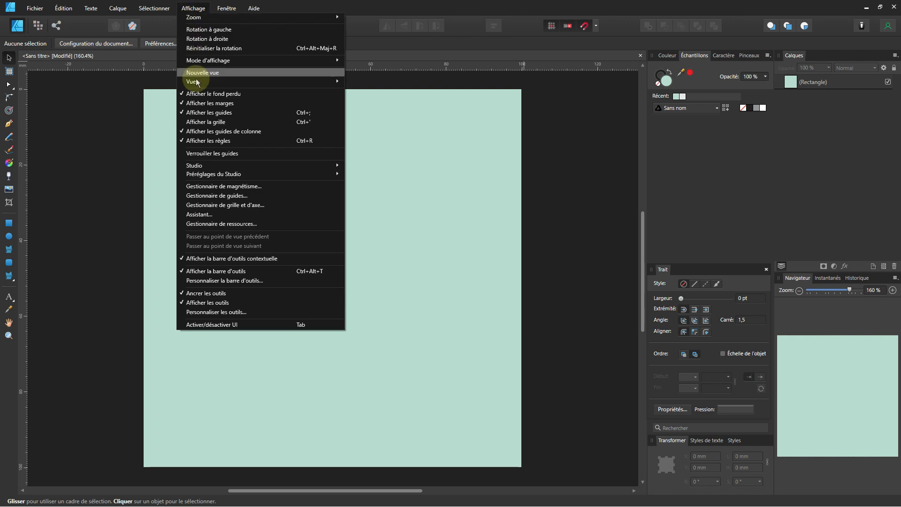
pyautogui.moveTo(195, 167)
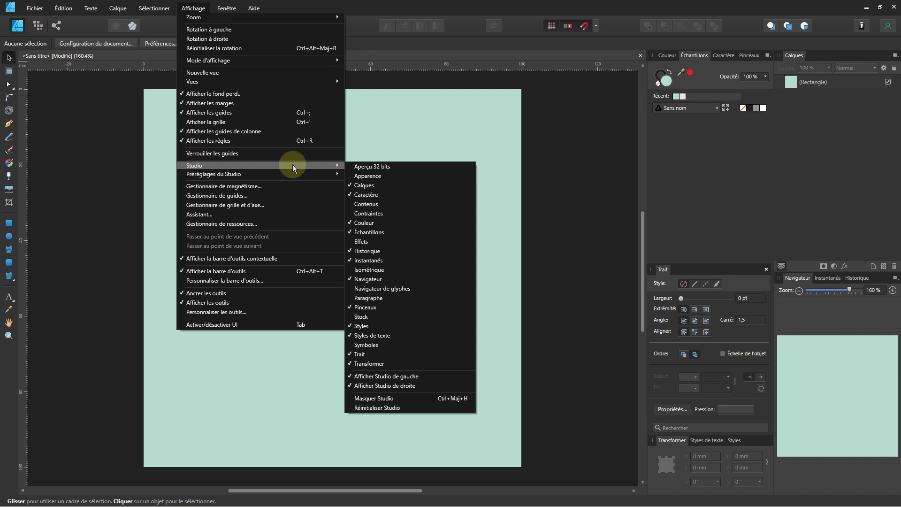
pyautogui.click(387, 206)
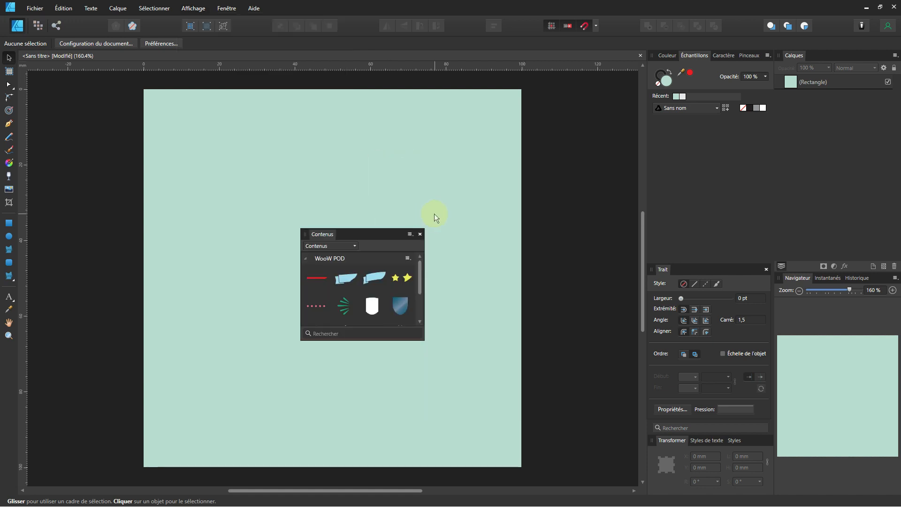
pyautogui.moveTo(349, 235); pyautogui.dragTo(629, 128)
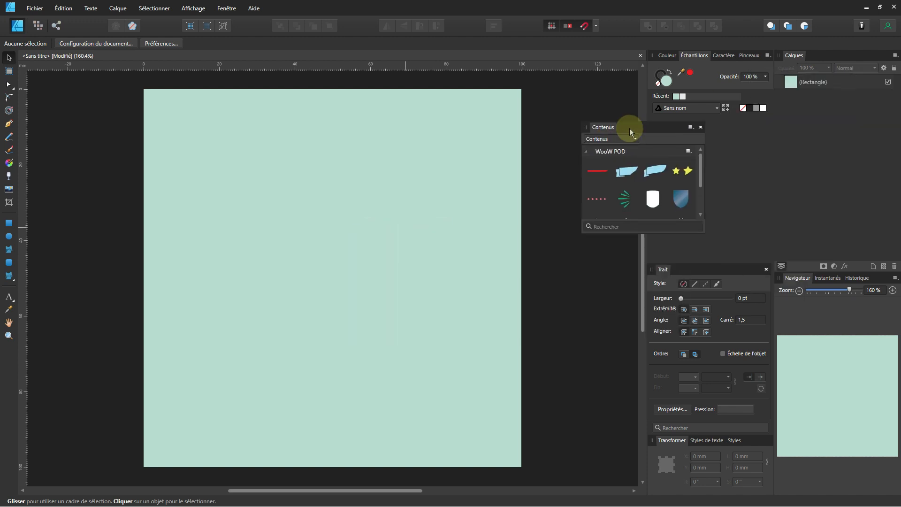
pyautogui.moveTo(657, 231); pyautogui.dragTo(663, 340)
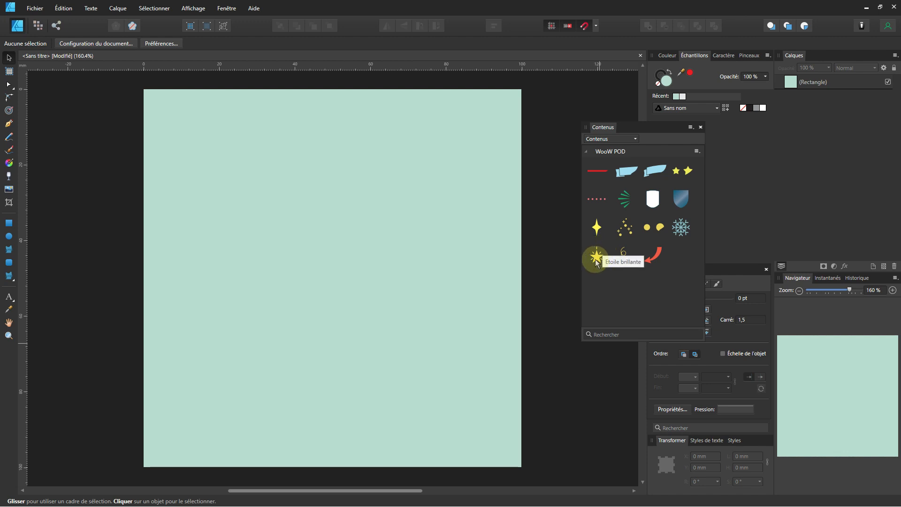
# Step: Place the Etoile brillante asset at the page center, enlarge it around its center to about 38.3 × 49.7 mm, and close the asset library
pyautogui.moveTo(596, 258); pyautogui.dragTo(332, 278)
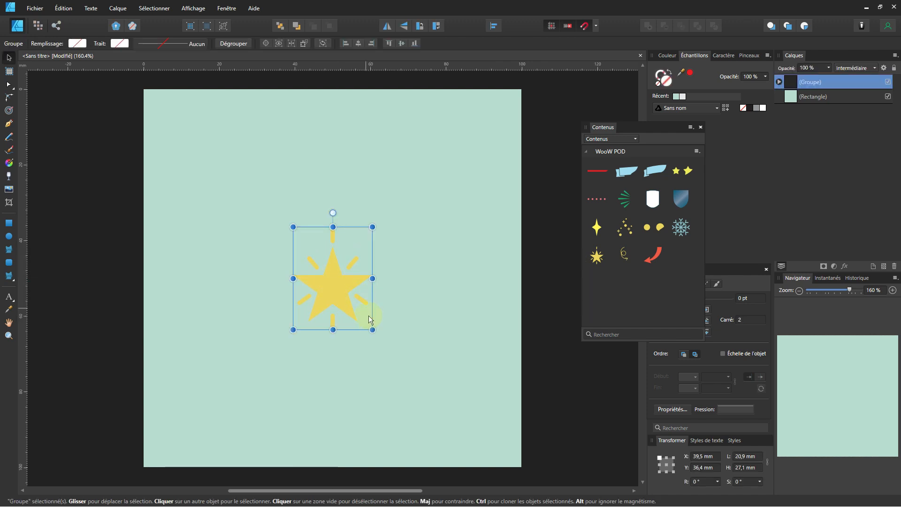
pyautogui.press('ctrl')
pyautogui.moveTo(386, 339); pyautogui.dragTo(414, 364)
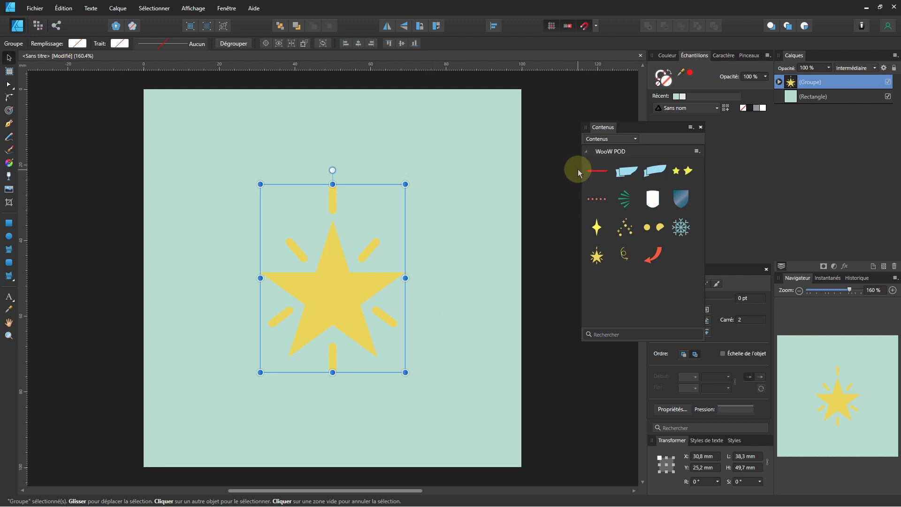
pyautogui.click(702, 127)
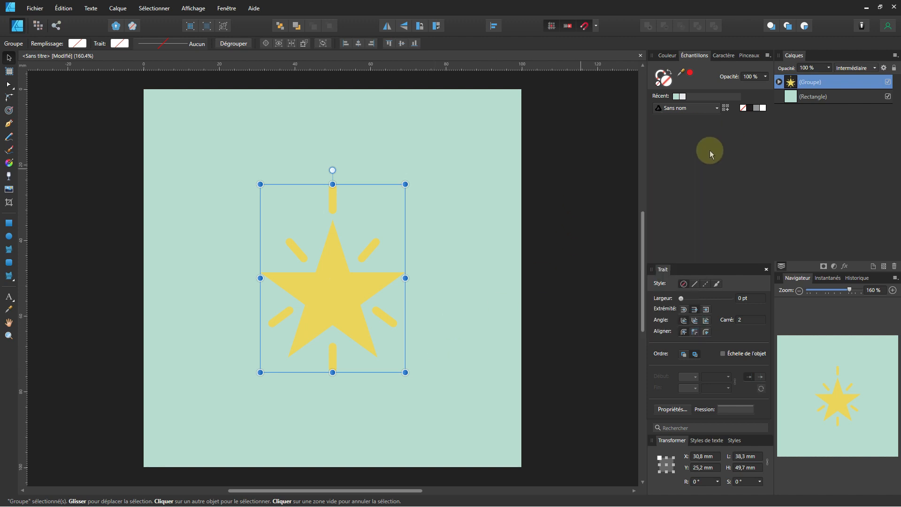
# Step: Change the background rectangle's fill to dark blue #1A4A69 and deselect it
pyautogui.click(819, 98)
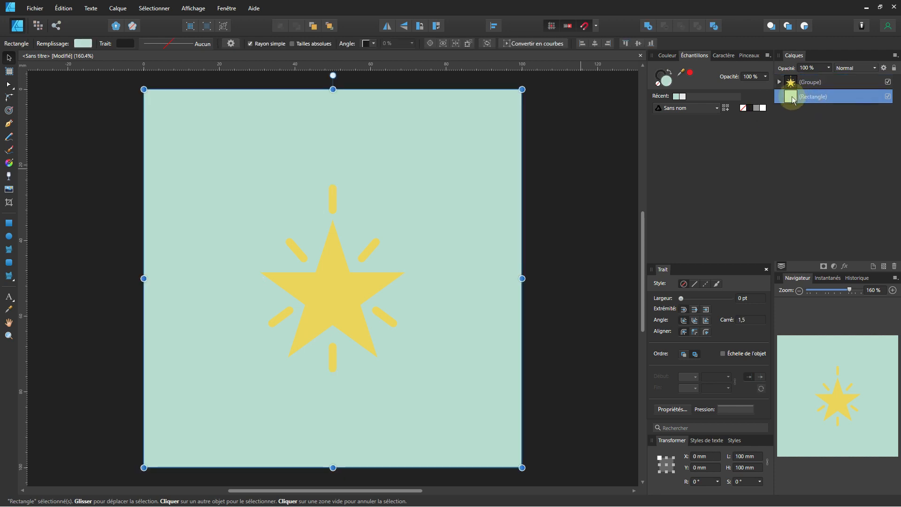
pyautogui.doubleClick(668, 82)
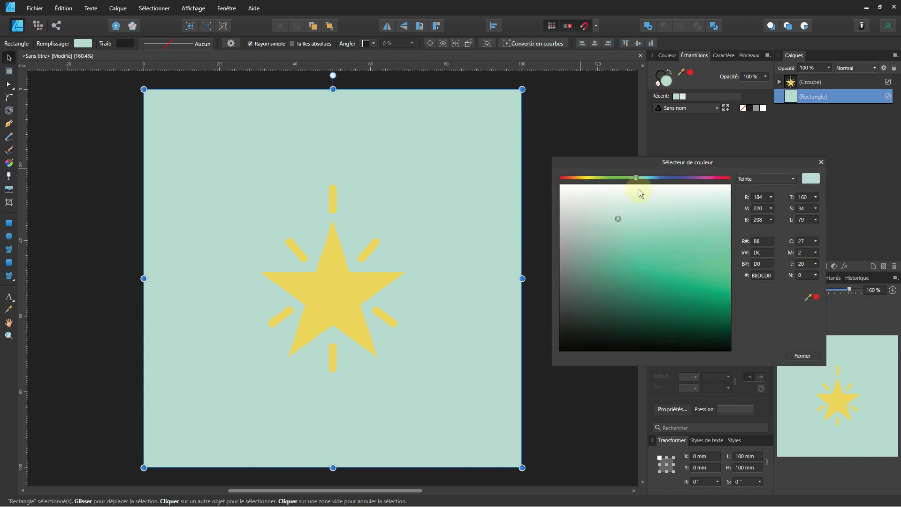
pyautogui.moveTo(637, 178); pyautogui.dragTo(655, 178)
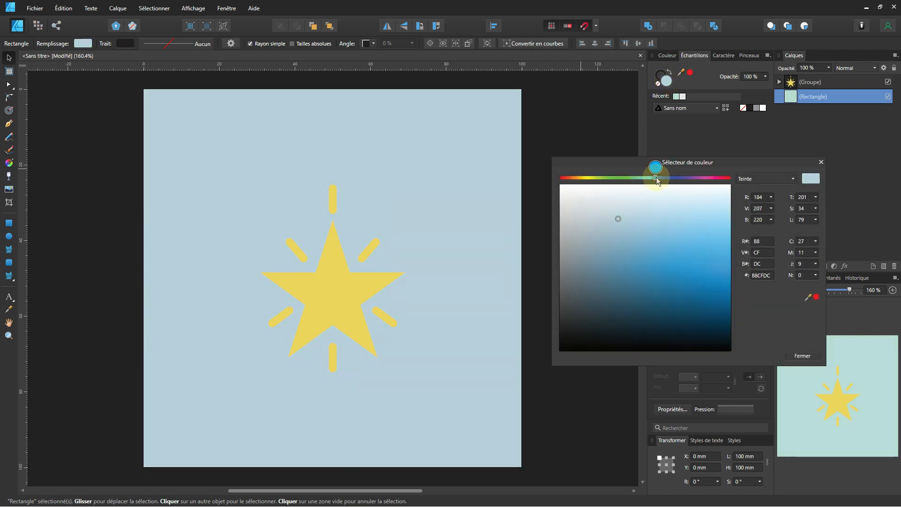
pyautogui.moveTo(621, 232); pyautogui.dragTo(664, 308)
pyautogui.click(607, 137)
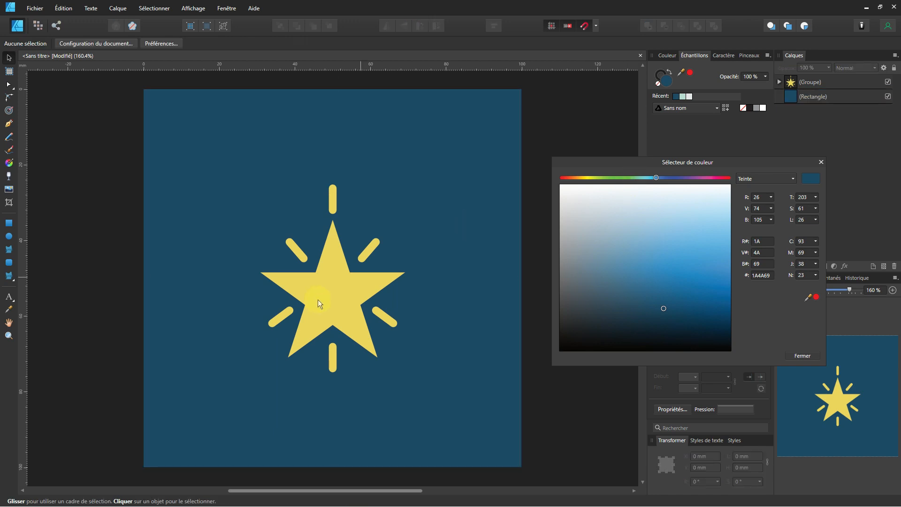
# Step: Duplicate the star, center the copy on the page's upper-left corner, and shrink it around its center to about 26.3 × 34.1 mm
pyautogui.click(321, 300)
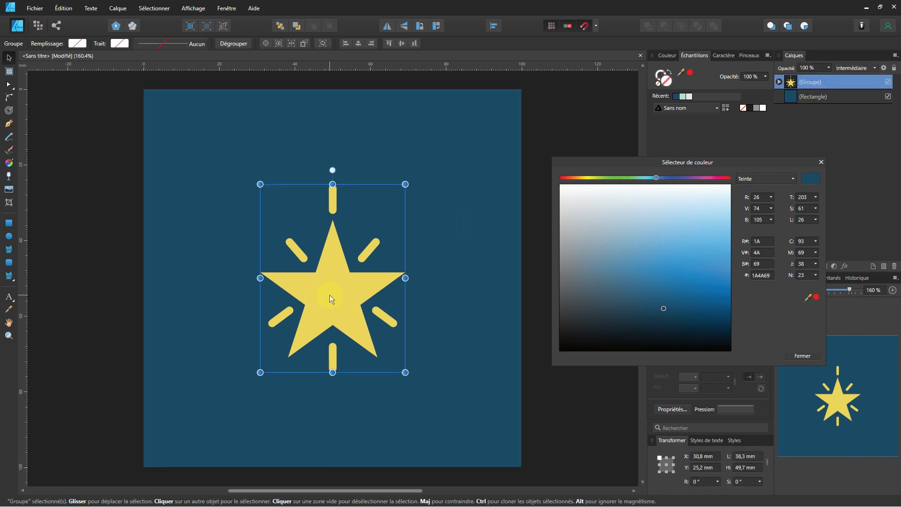
pyautogui.moveTo(334, 309); pyautogui.dragTo(378, 347)
pyautogui.hotkey('ctrl', 'j')
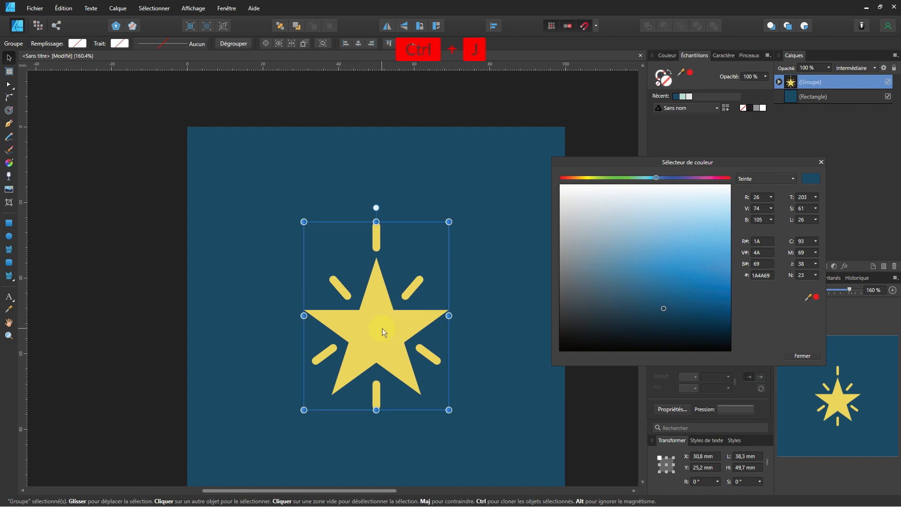
pyautogui.moveTo(354, 303); pyautogui.dragTo(194, 141)
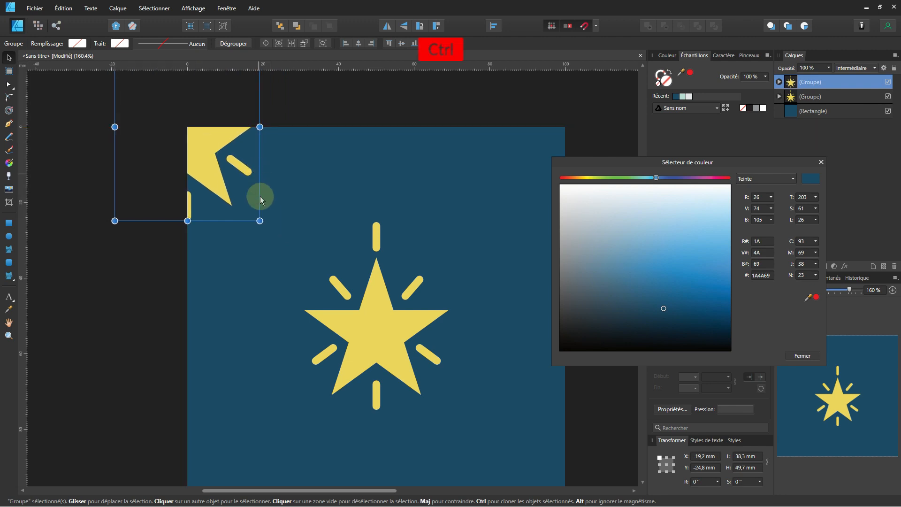
pyautogui.scroll(-2, 261, 210)
pyautogui.moveTo(259, 215); pyautogui.dragTo(245, 197)
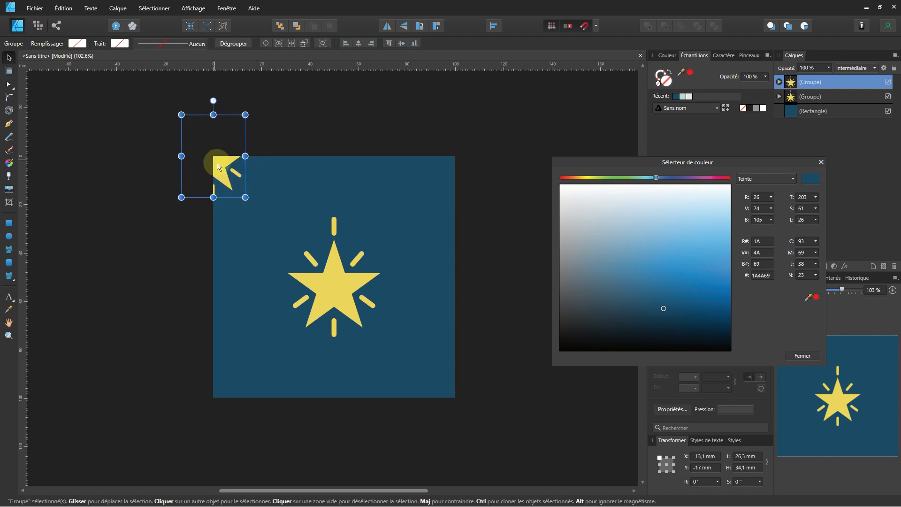
pyautogui.moveTo(219, 167)
pyautogui.mouseDown()
pyautogui.moveTo(229, 168)
pyautogui.moveTo(218, 167)
pyautogui.mouseUp()
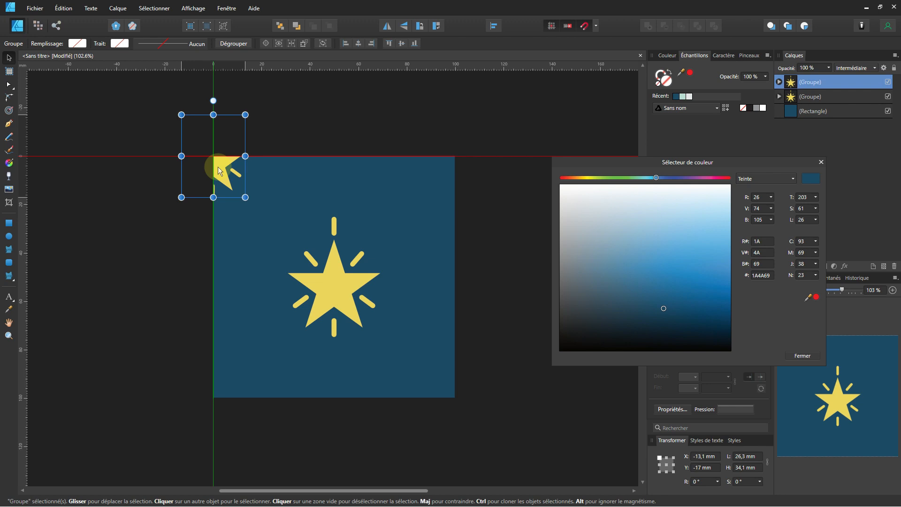
# Step: Copy the small corner star onto the page's upper-right corner and review the snapping options
pyautogui.press('ctrl')
pyautogui.moveTo(218, 167); pyautogui.dragTo(460, 165)
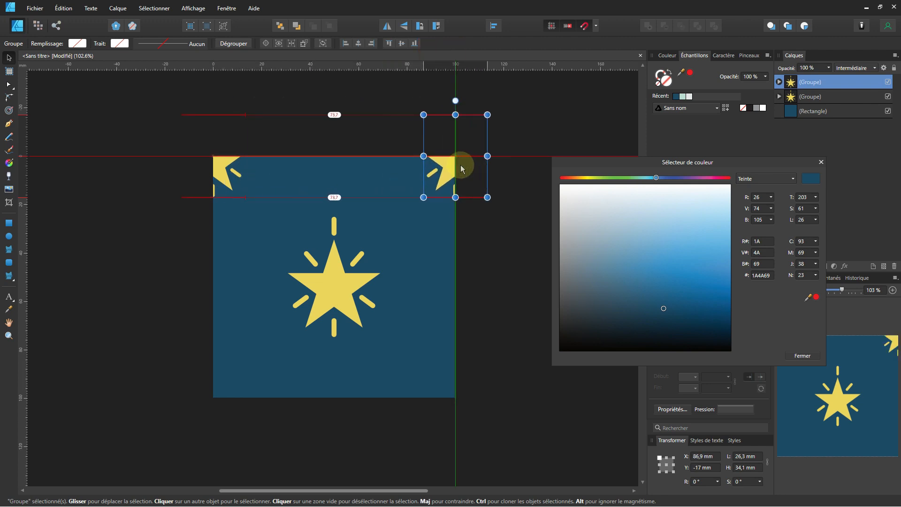
pyautogui.moveTo(460, 165); pyautogui.dragTo(460, 165)
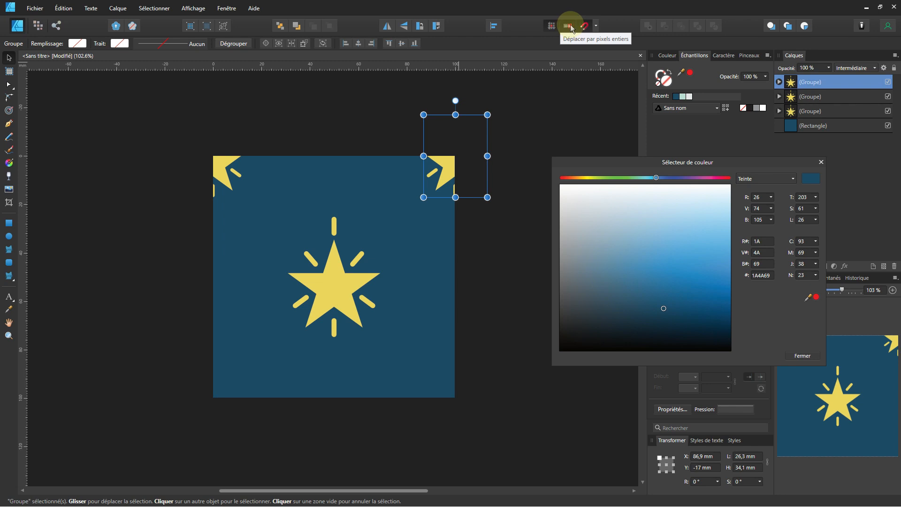
pyautogui.click(597, 29)
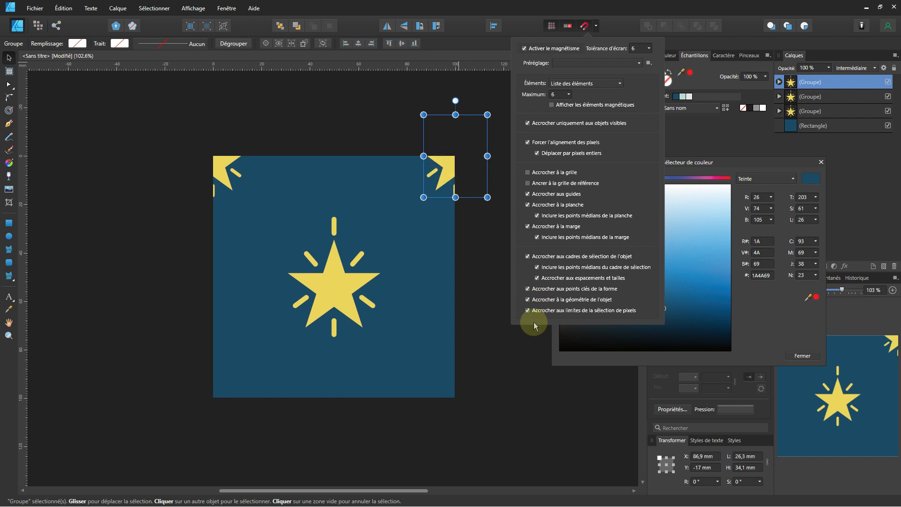
pyautogui.click(497, 374)
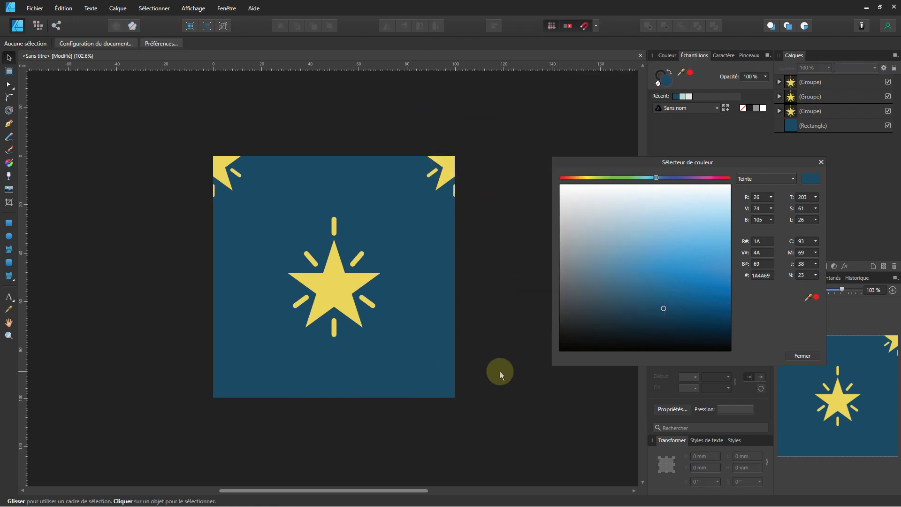
# Step: Copy the two upper corner stars straight down, centering them on the page's lower-left and lower-right corners
pyautogui.keyDown('ctrl'); pyautogui.click(227, 174); pyautogui.keyUp('ctrl')
pyautogui.moveTo(227, 174); pyautogui.dragTo(235, 380)
pyautogui.moveTo(233, 400); pyautogui.dragTo(233, 419)
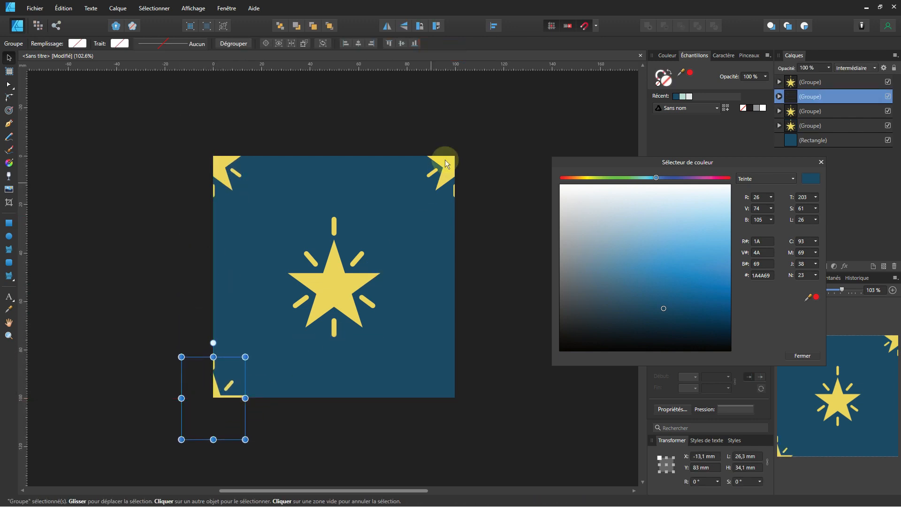
pyautogui.moveTo(446, 159); pyautogui.dragTo(456, 404)
pyautogui.click(239, 123)
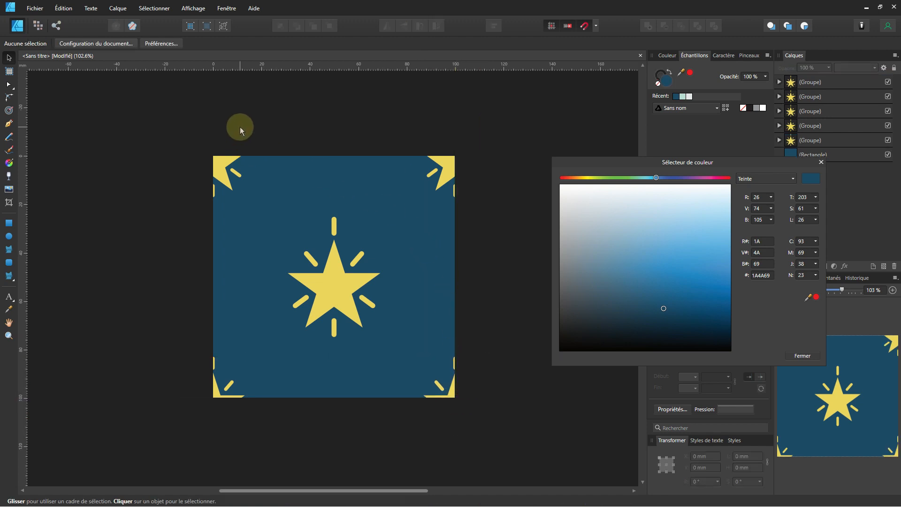
# Step: Enlarge the central star around its center to about 47.6 × 61.7 mm
pyautogui.keyDown('ctrl'); pyautogui.scroll(-2, 296, 192); pyautogui.keyUp('ctrl')
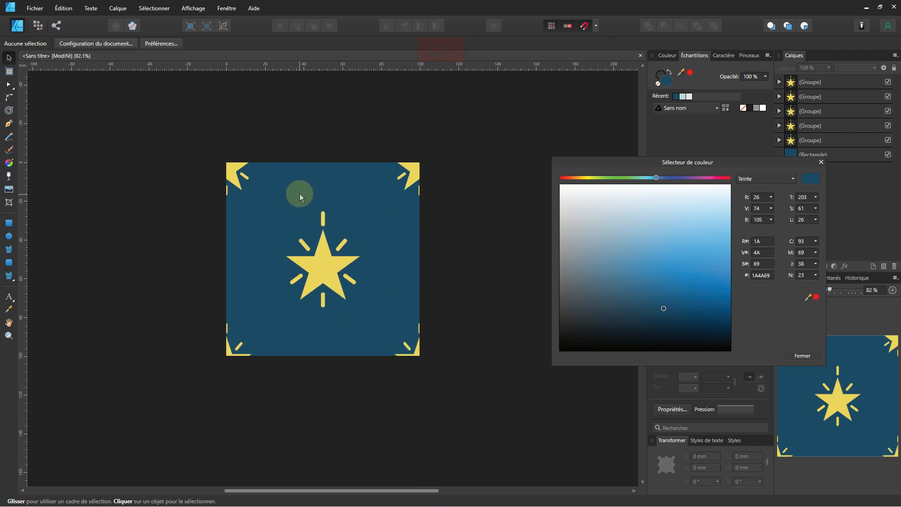
pyautogui.click(313, 306)
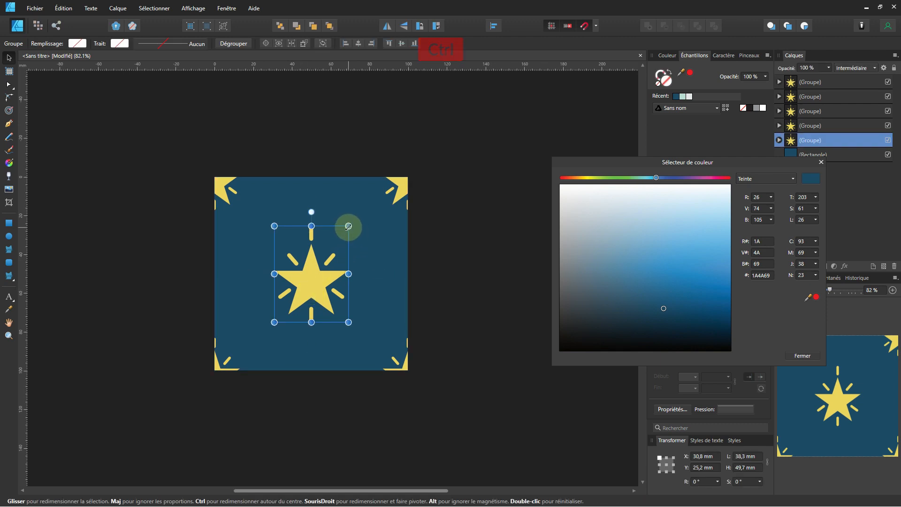
pyautogui.moveTo(349, 226)
pyautogui.mouseDown()
pyautogui.moveTo(368, 211)
pyautogui.moveTo(362, 215)
pyautogui.mouseUp()
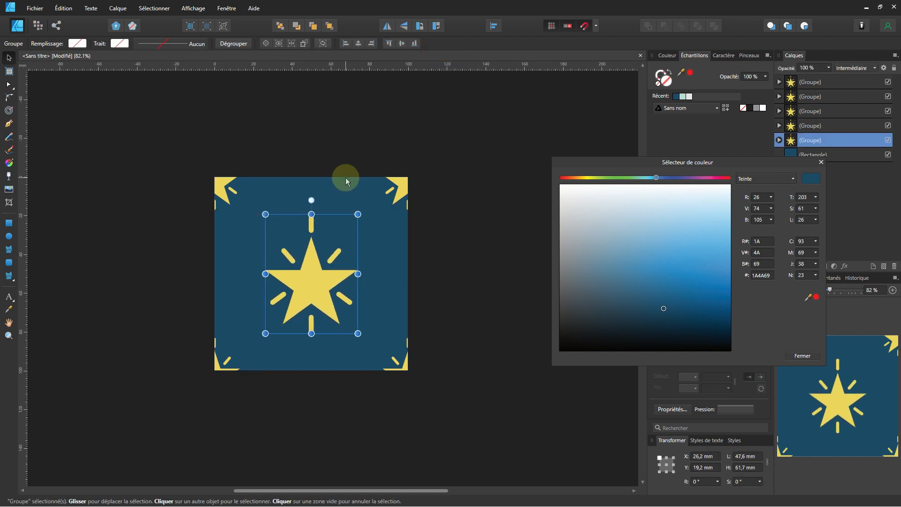
# Step: Deselect the star and set up a JPEG export of the whole document at quality 100
pyautogui.click(332, 134)
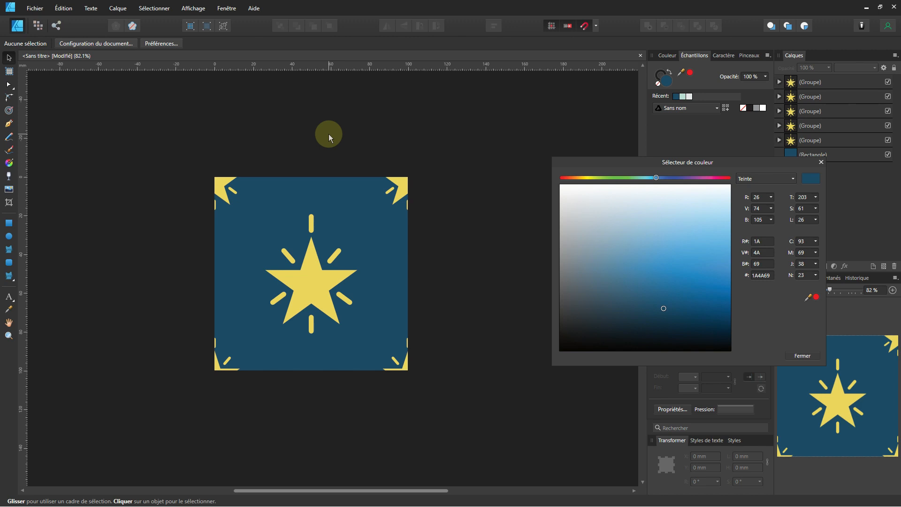
pyautogui.press('F9')
pyautogui.press('shift')
pyautogui.hotkey('ctrl', 'shift', 'alt', 's')
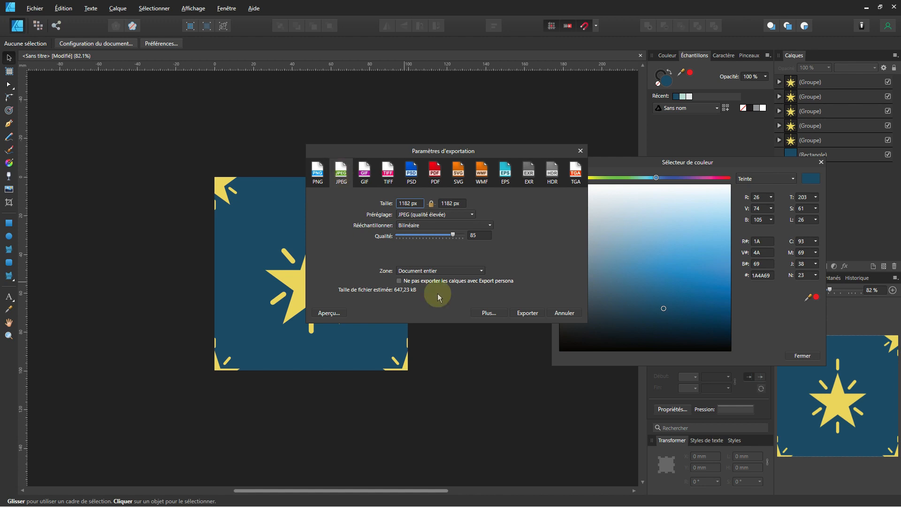
pyautogui.moveTo(453, 235); pyautogui.dragTo(469, 236)
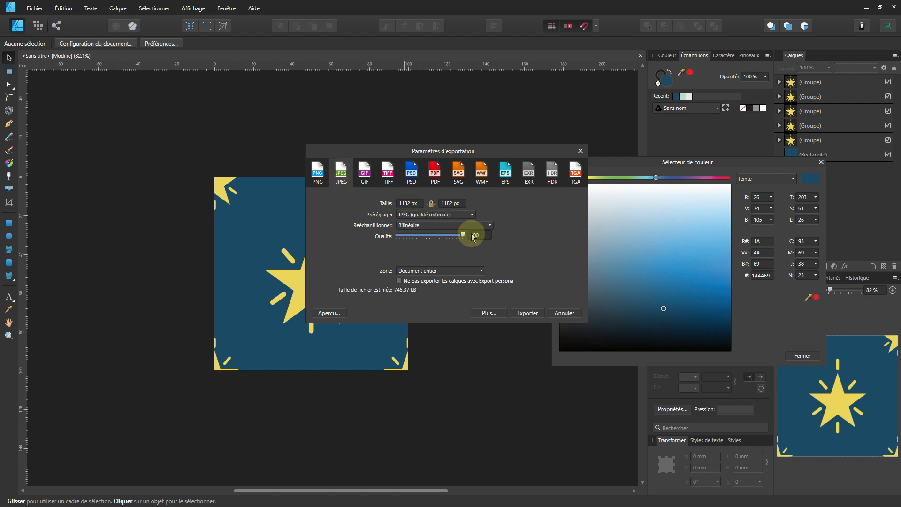
# Step: Export the tile as etoiles.jpg into the "Créer un motif repetable" folder
pyautogui.click(527, 312)
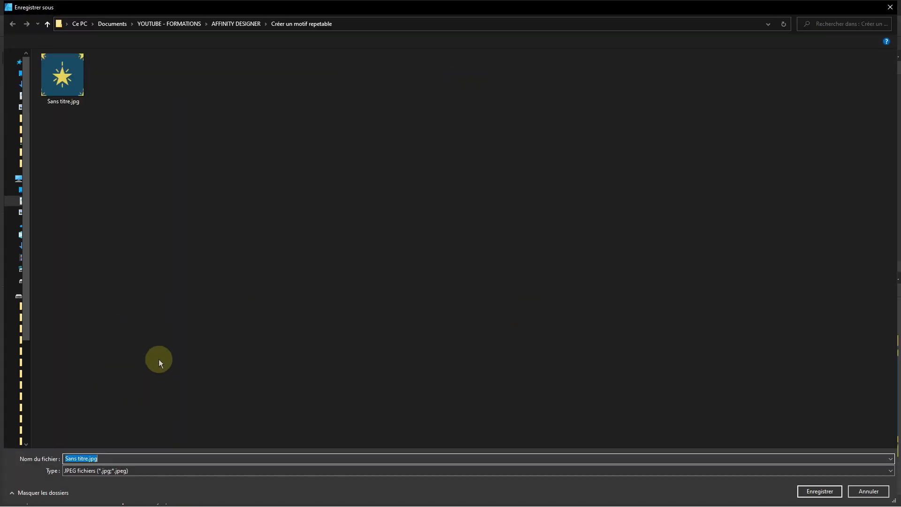
pyautogui.click(83, 459)
pyautogui.moveTo(88, 459); pyautogui.dragTo(64, 459)
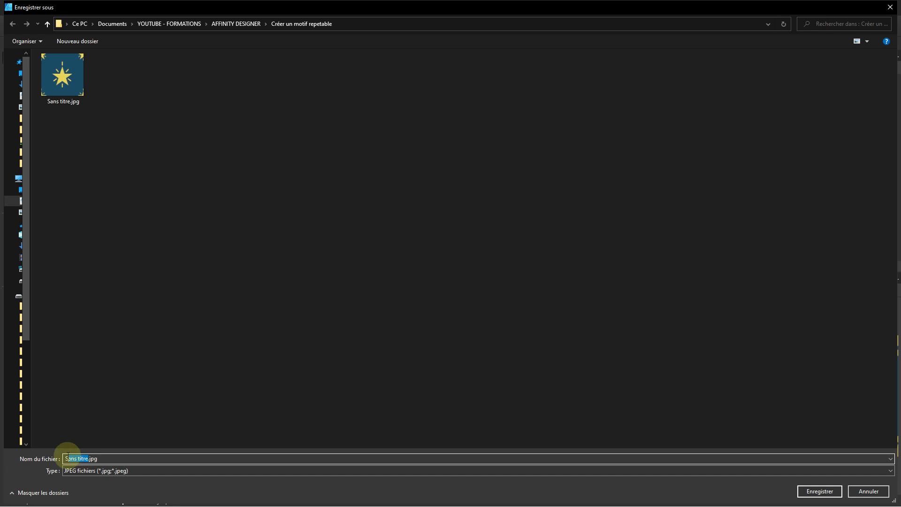
pyautogui.write('etoiles')
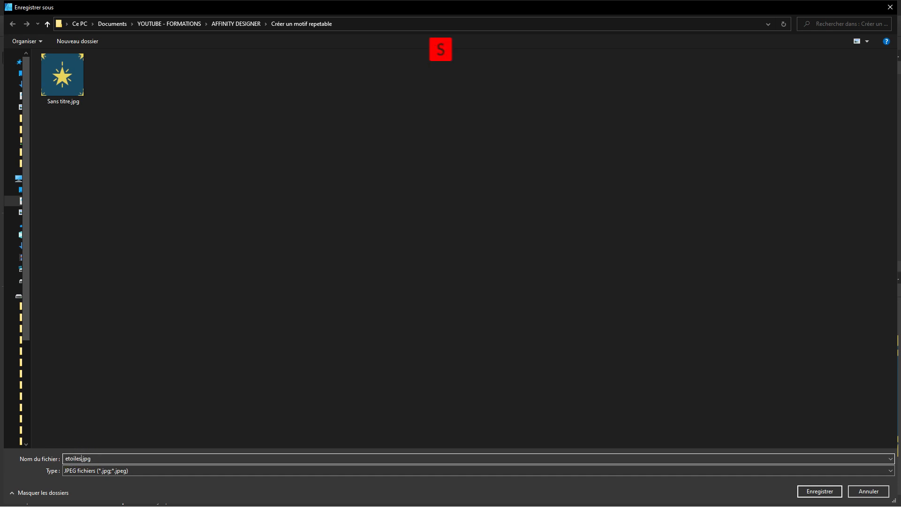
pyautogui.press('Return')
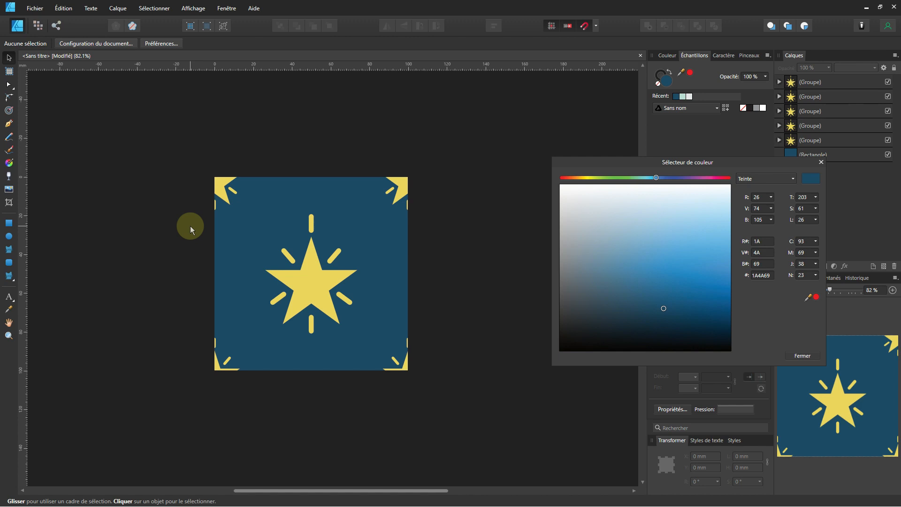
# Step: Create a new A5 print document and draw a rectangle covering the whole 148 × 210 mm page
pyautogui.click(31, 8)
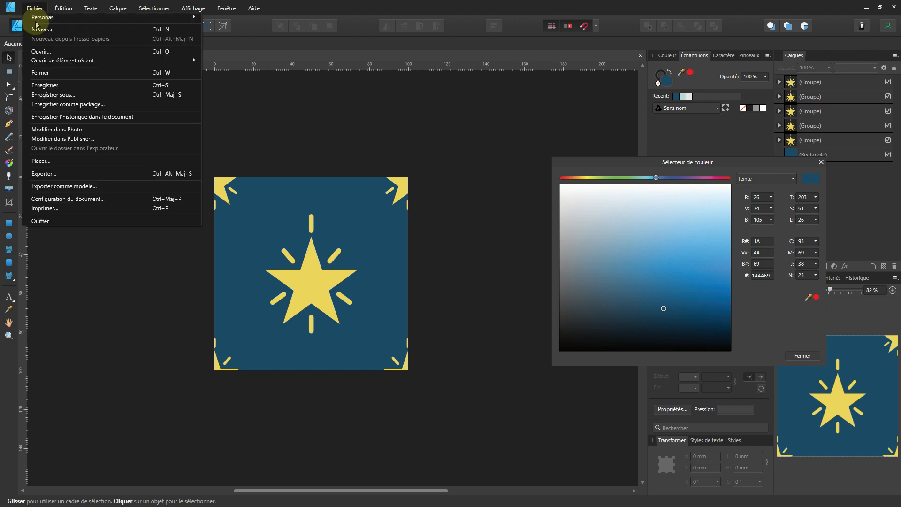
pyautogui.click(37, 29)
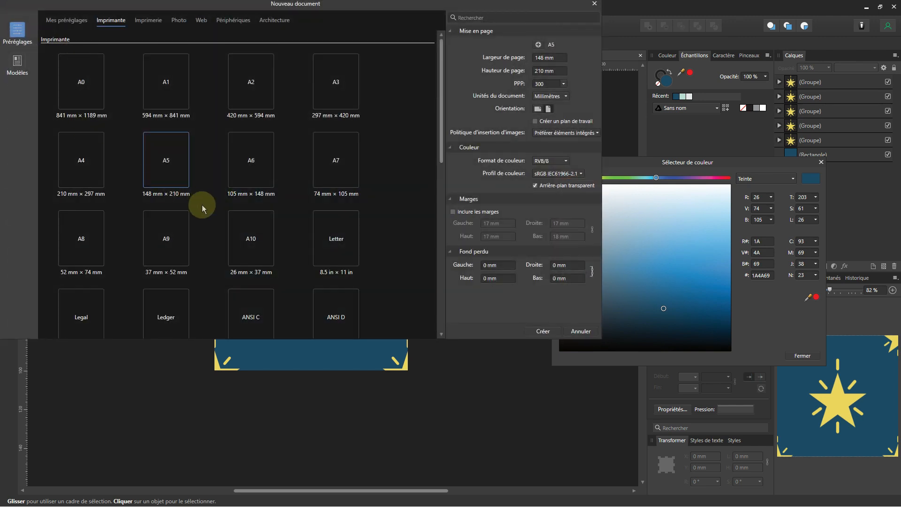
pyautogui.doubleClick(160, 158)
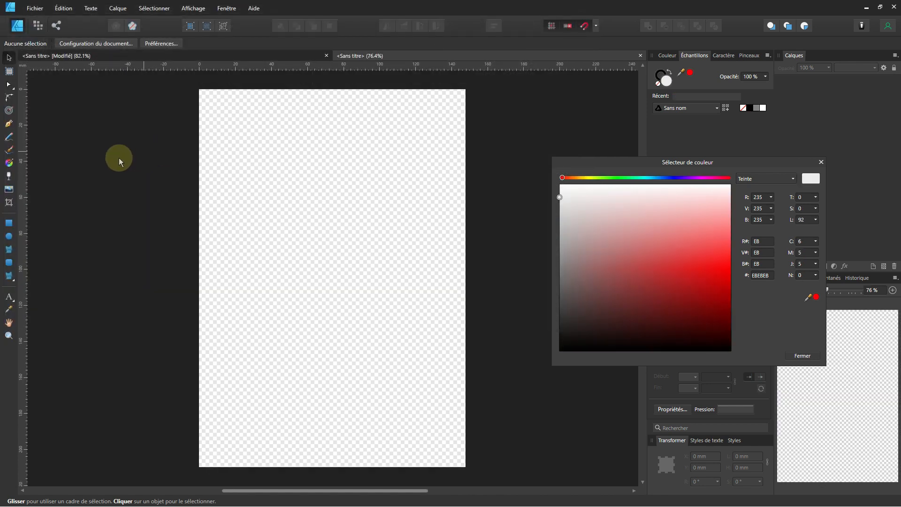
pyautogui.click(9, 224)
pyautogui.moveTo(200, 90); pyautogui.dragTo(466, 467)
# Step: Apply a fill across the rectangle with the Fill tool and change it to a bitmap fill using etoiles.jpg
pyautogui.click(10, 165)
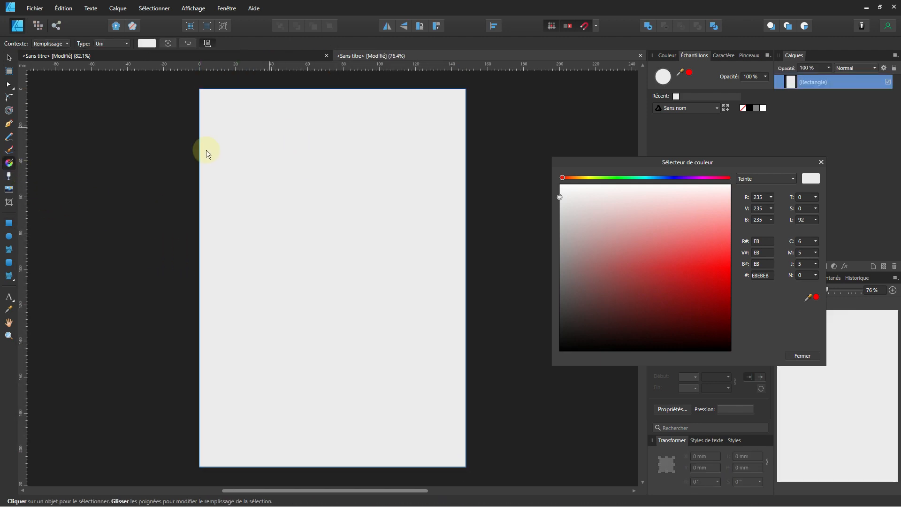
pyautogui.moveTo(191, 278); pyautogui.dragTo(465, 274)
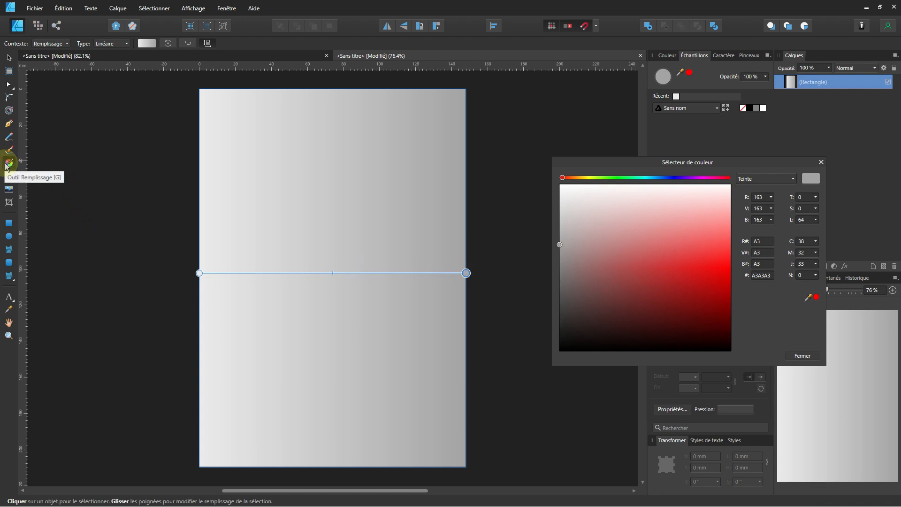
pyautogui.click(120, 43)
pyautogui.click(120, 46)
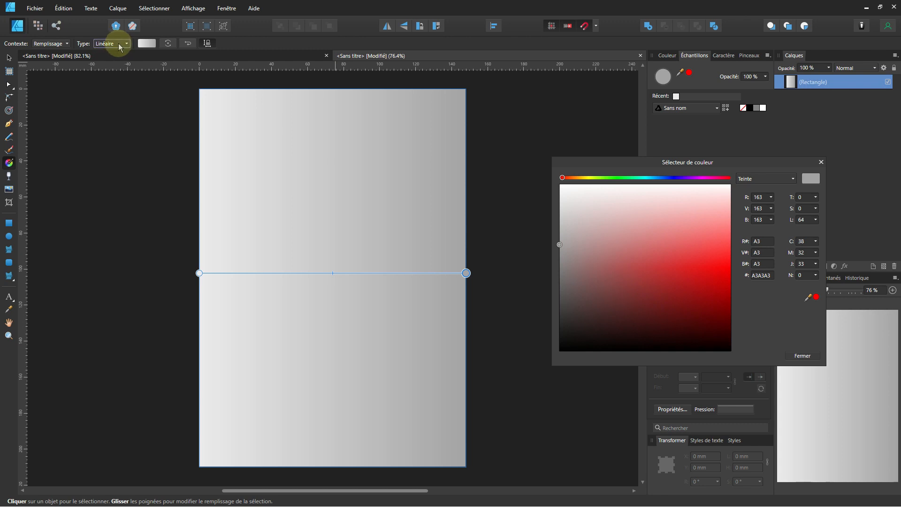
pyautogui.click(120, 44)
pyautogui.click(114, 118)
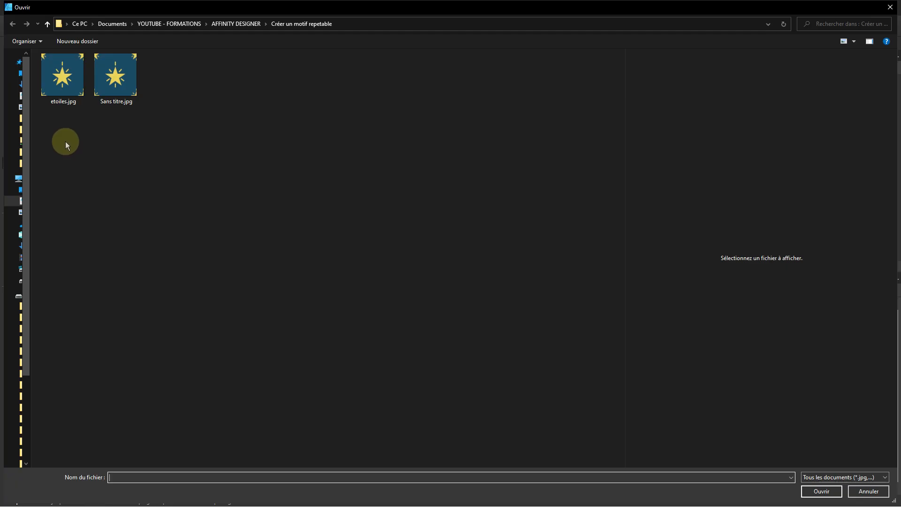
pyautogui.click(74, 90)
pyautogui.click(821, 491)
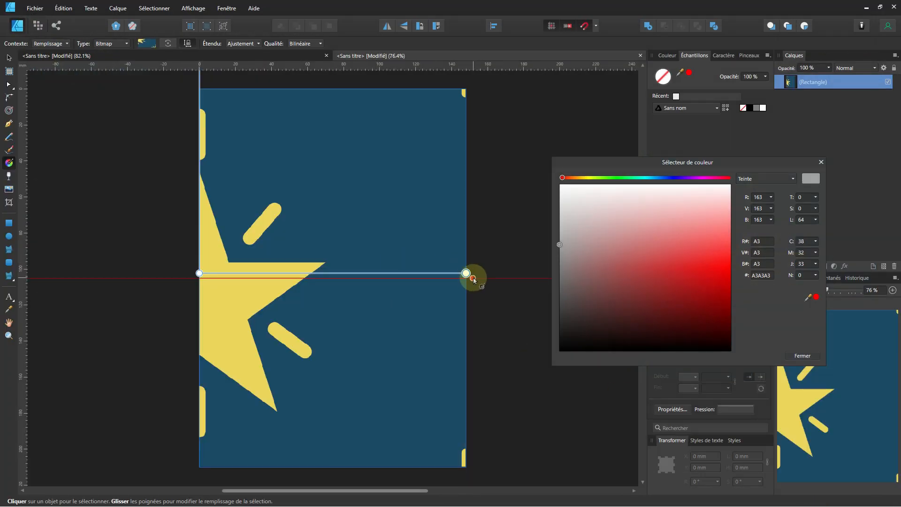
# Step: Shrink the bitmap fill and center it on the page so about two and a half tiles span the width, then deselect the rectangle
pyautogui.moveTo(468, 272); pyautogui.dragTo(384, 275)
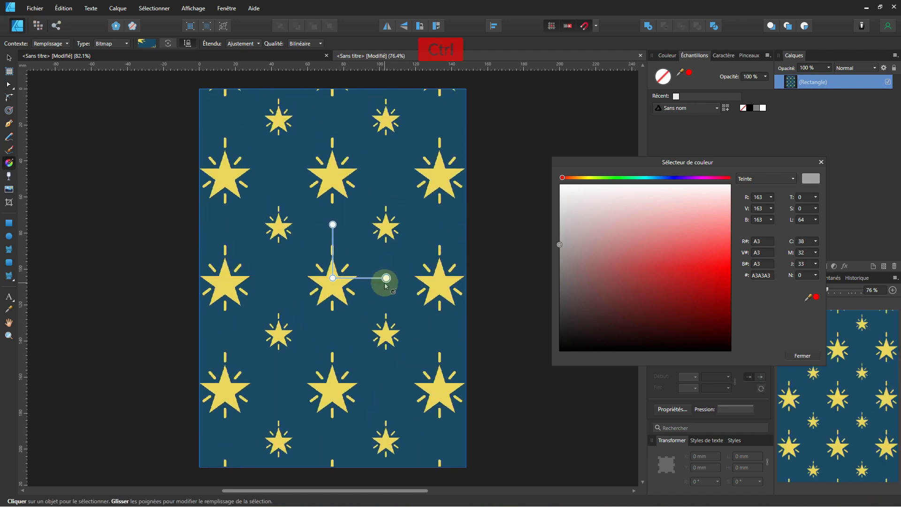
pyautogui.scroll(-3, 384, 280)
pyautogui.click(9, 57)
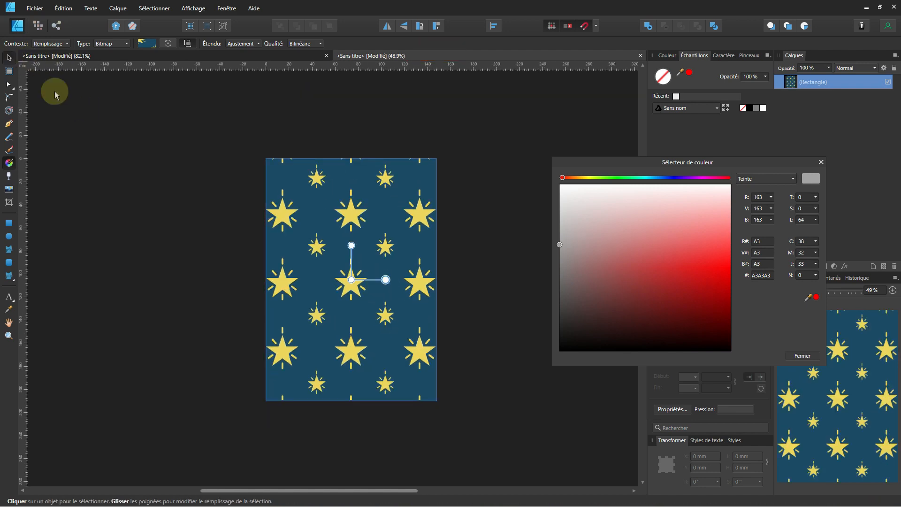
pyautogui.click(180, 173)
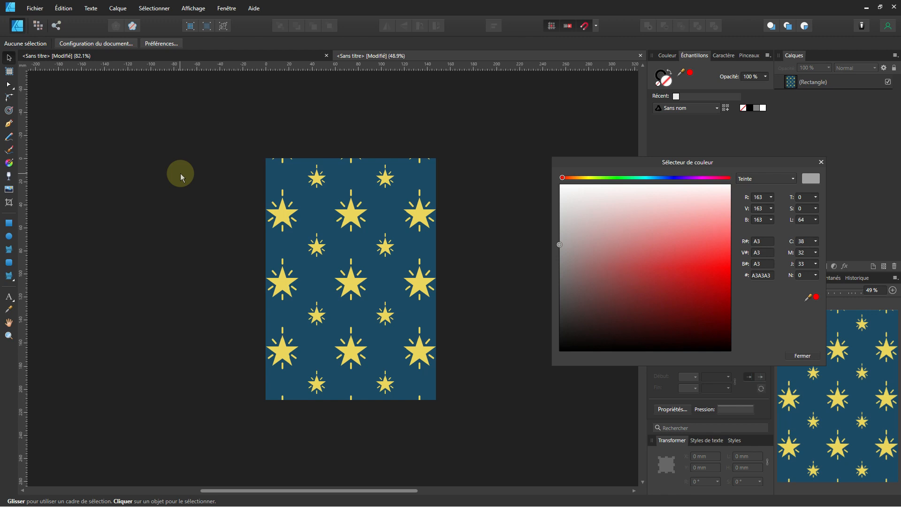